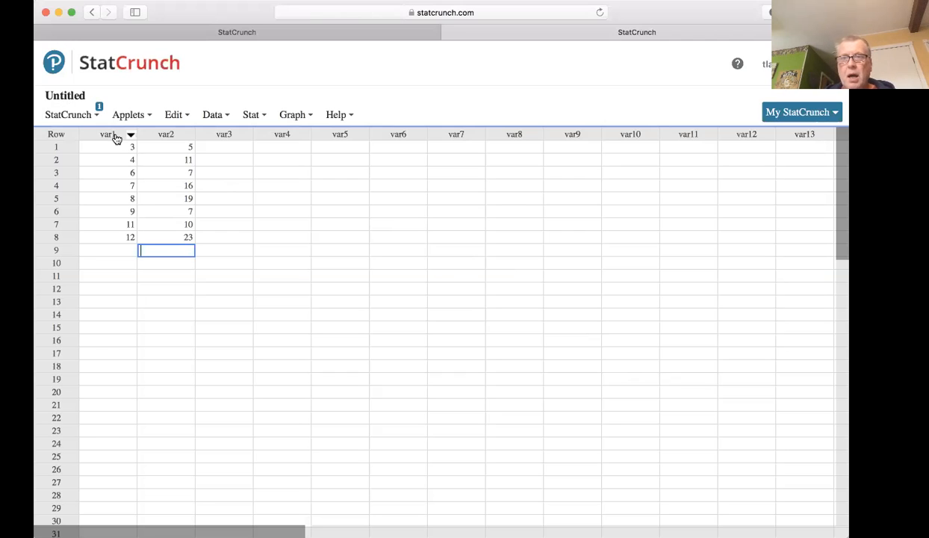
Rename the var1 column as HHS
left_click(116, 139)
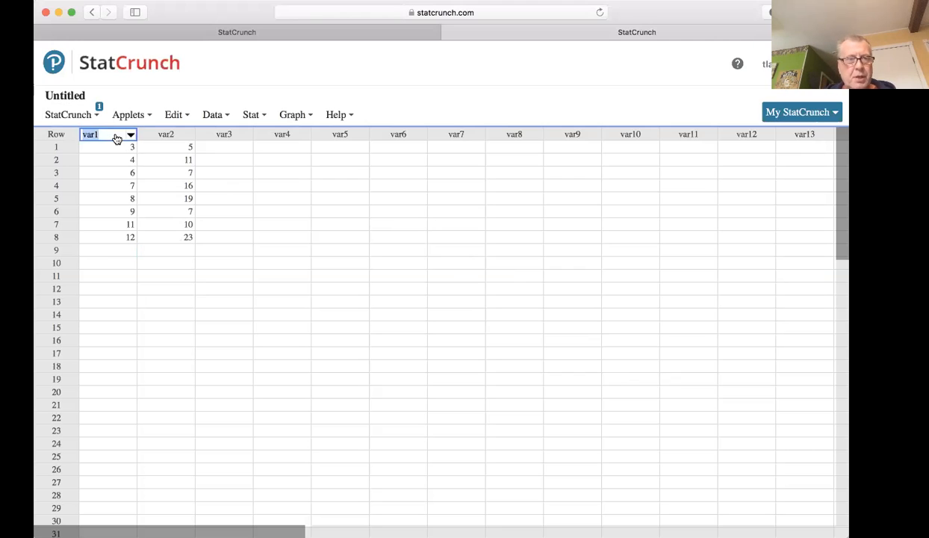
key("BackSpace")
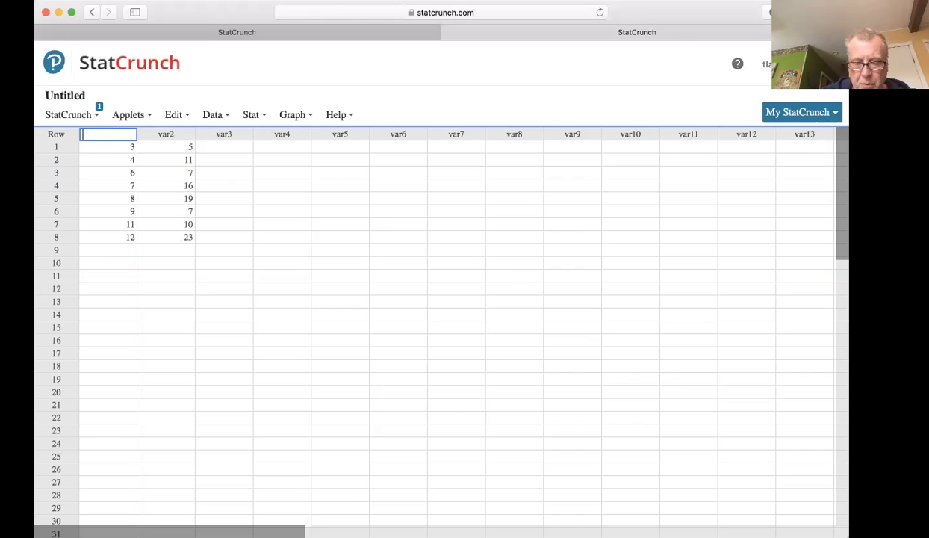
type("H")
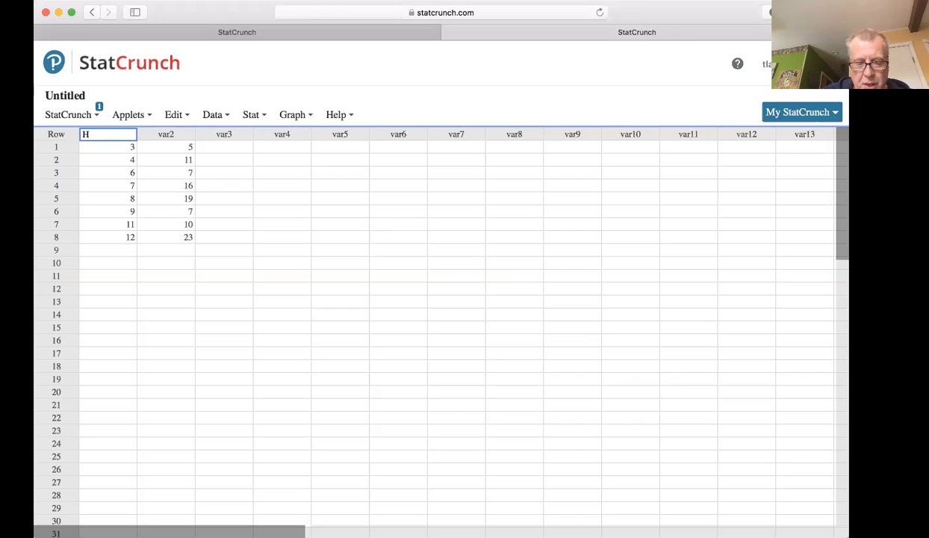
type("HS")
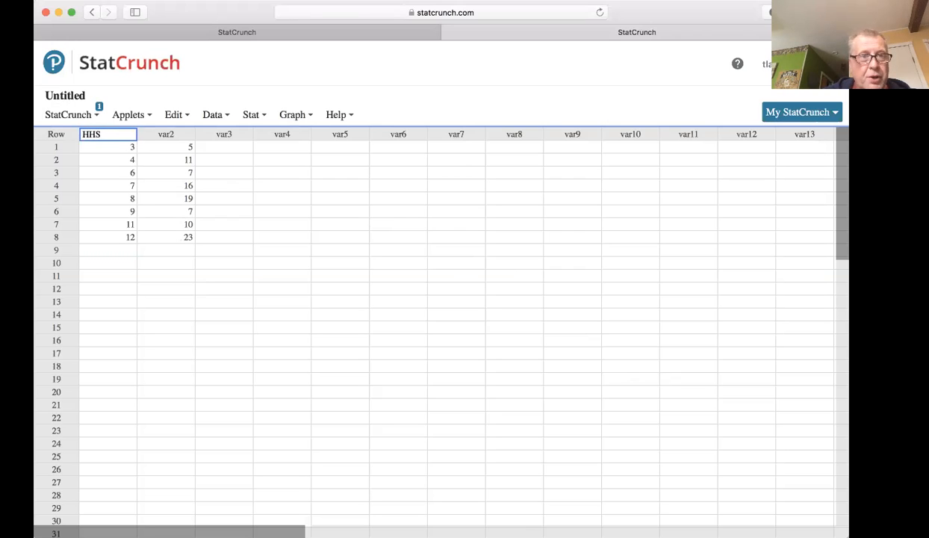
Rename the var2 column as BCW
left_click(190, 134)
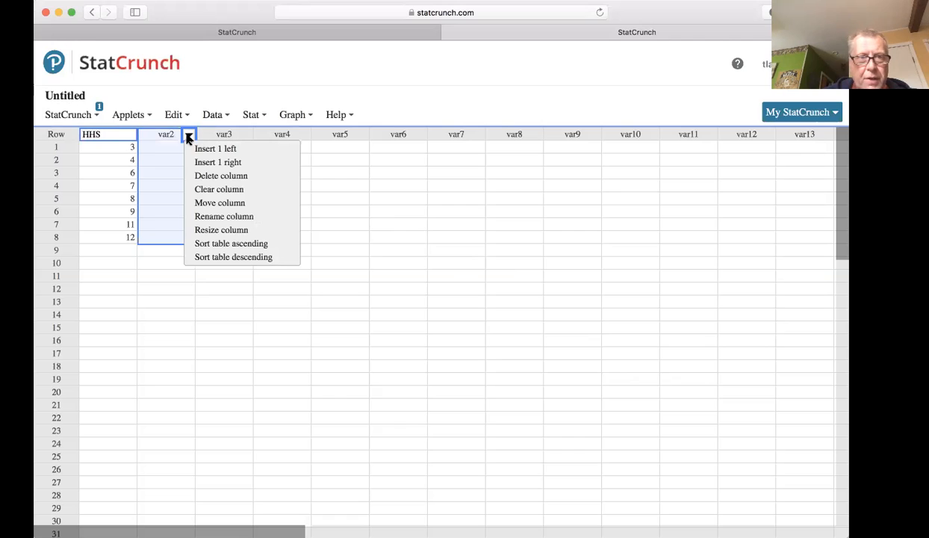
left_click(172, 133)
key("super+v")
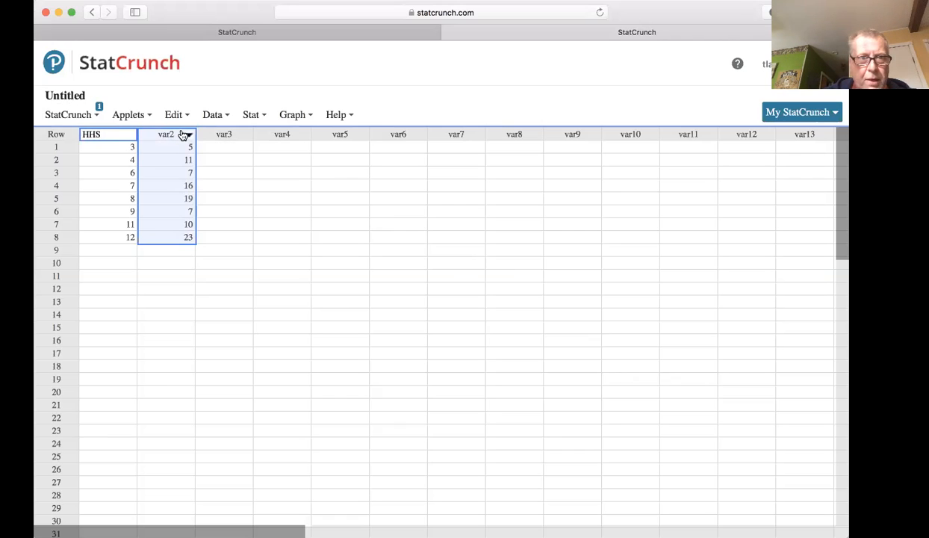
left_click(152, 136)
key("BackSpace")
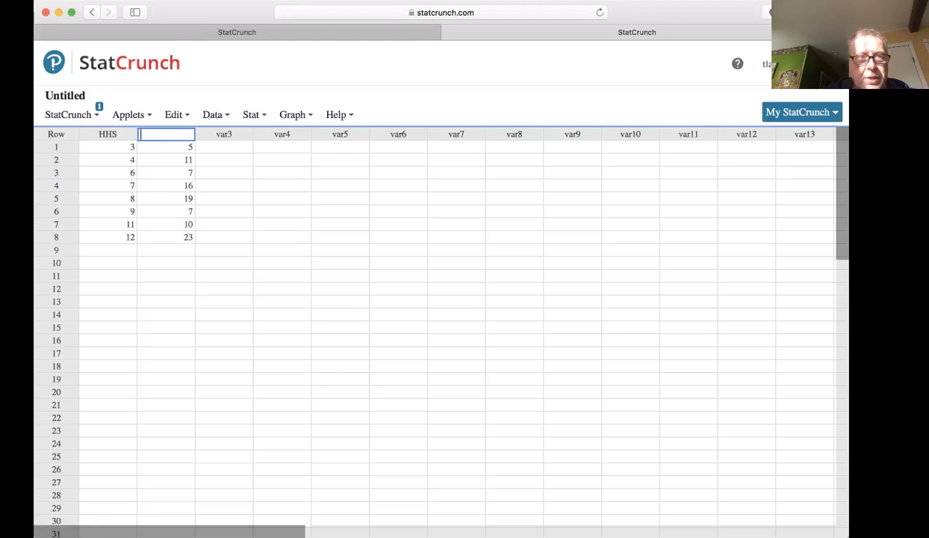
type("BCW")
left_click(251, 116)
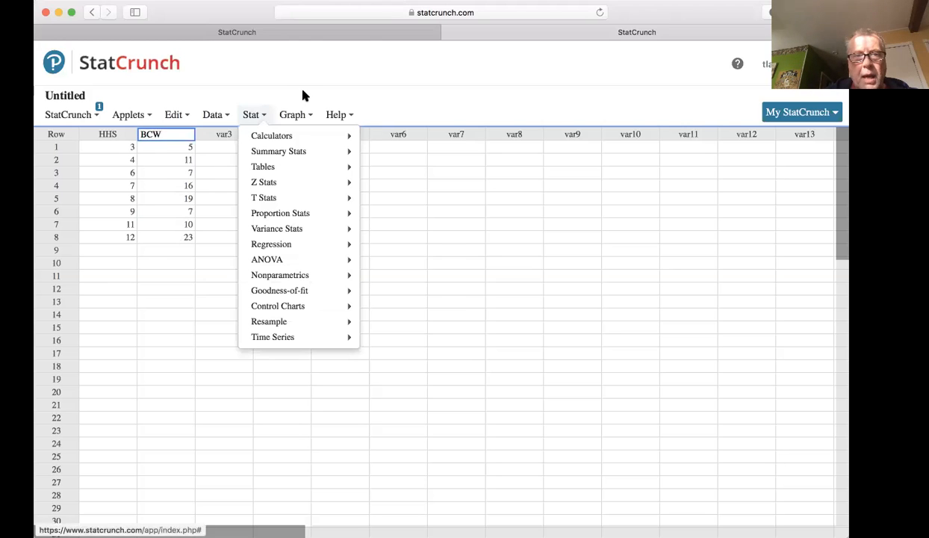
left_click(317, 74)
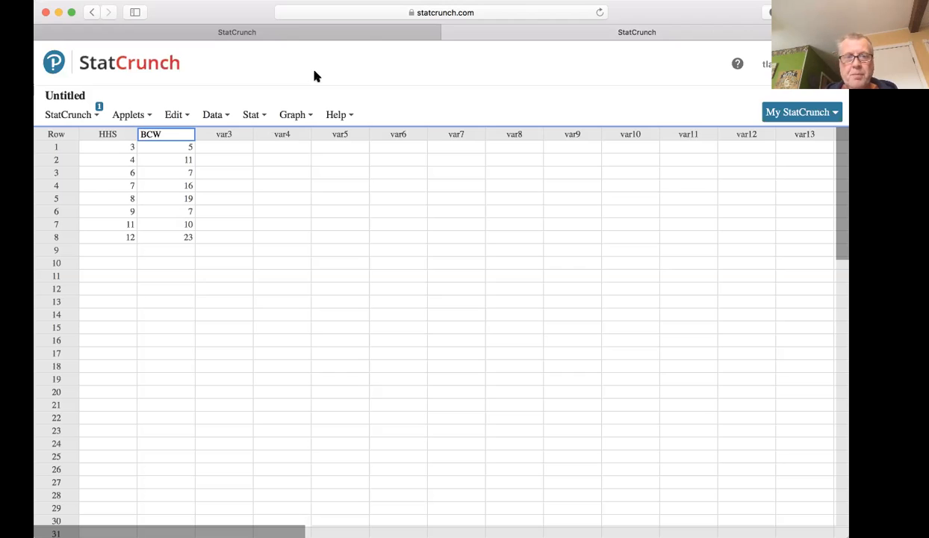
Enter the note "mena 1 = HHS" in row 1 of the var4 column
left_click(295, 152)
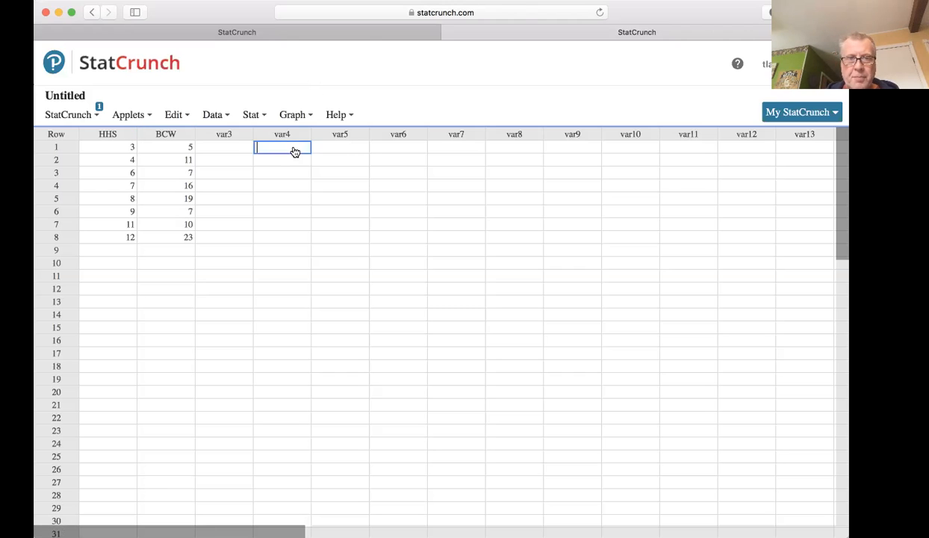
type("mena 1")
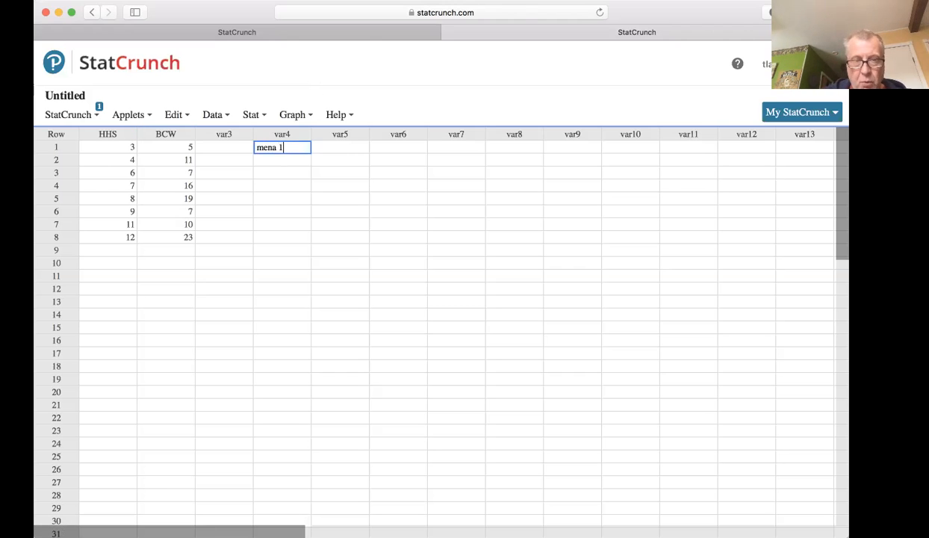
type(" = HH")
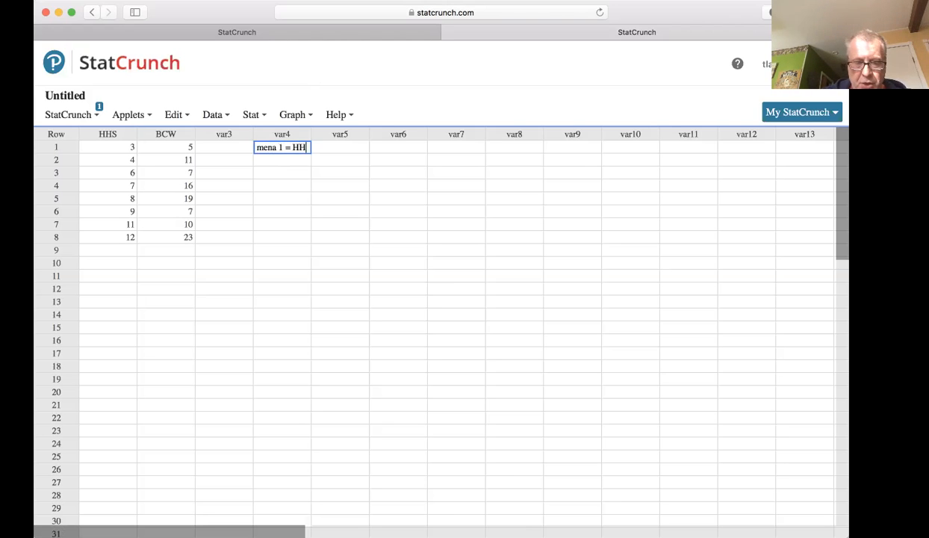
type("S")
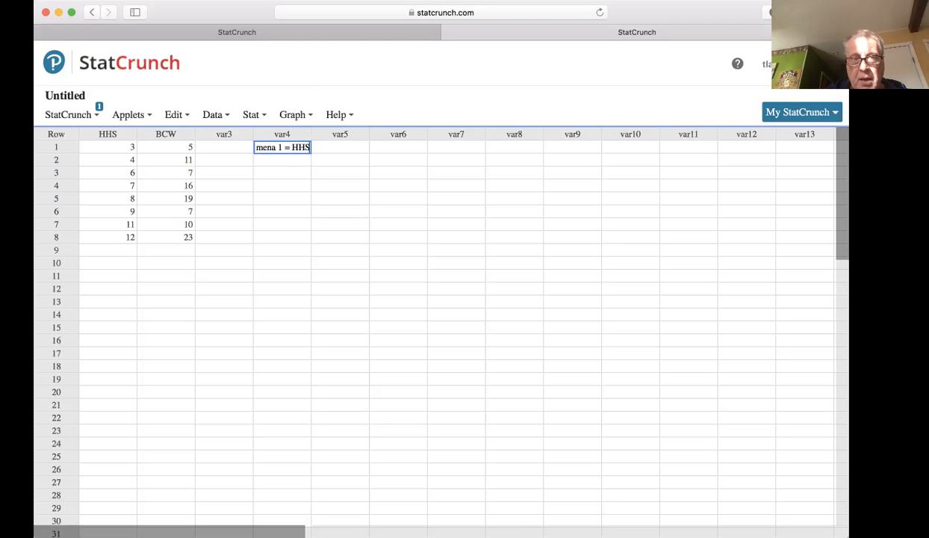
Enter the note "Mean 2 BCW" in row 2 of the var4 column
left_click(276, 162)
type("Mean 2 is")
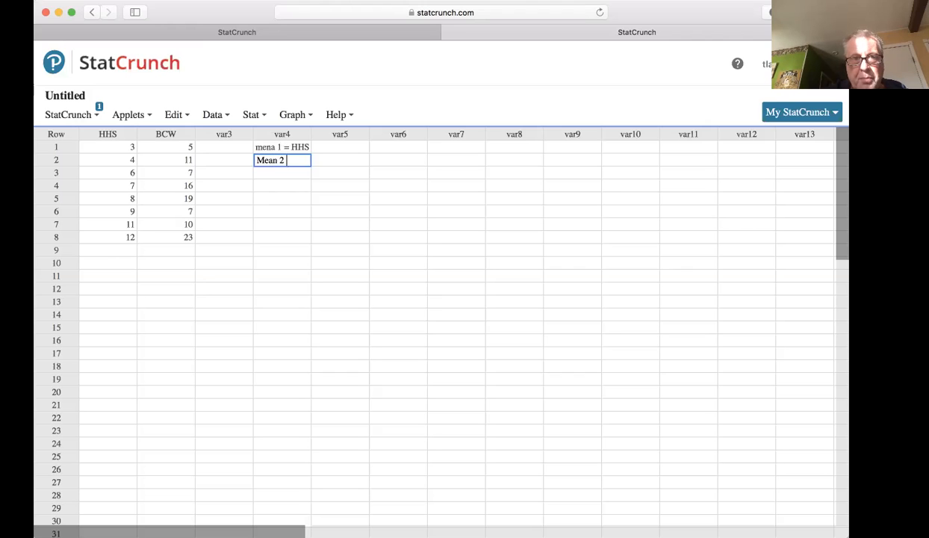
key("BackSpace")
key("BackSpace")
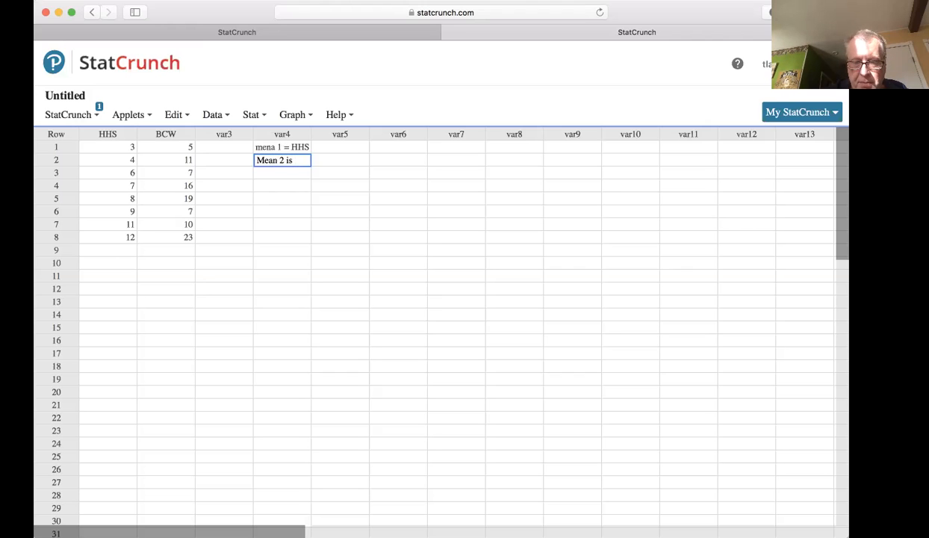
type("=")
key("BackSpace")
key("BackSpace")
key("BackSpace")
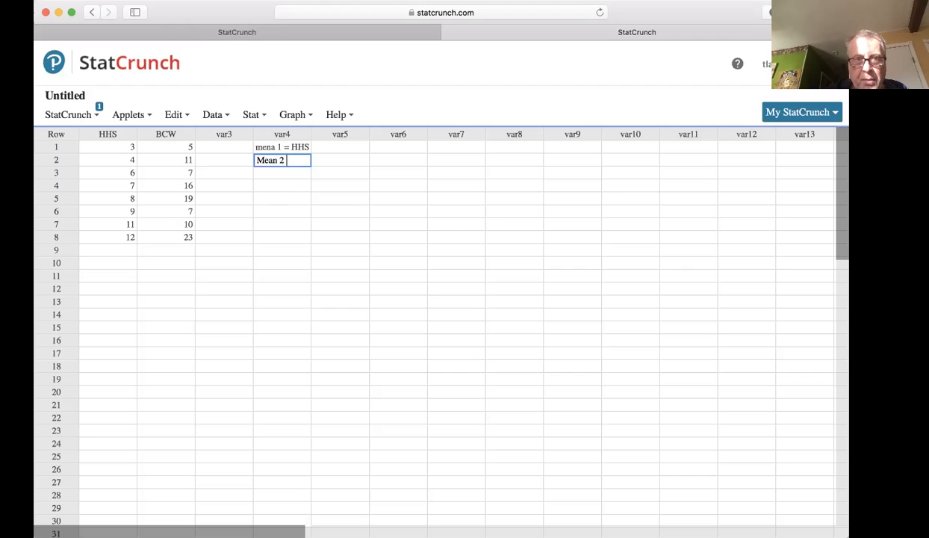
type("=")
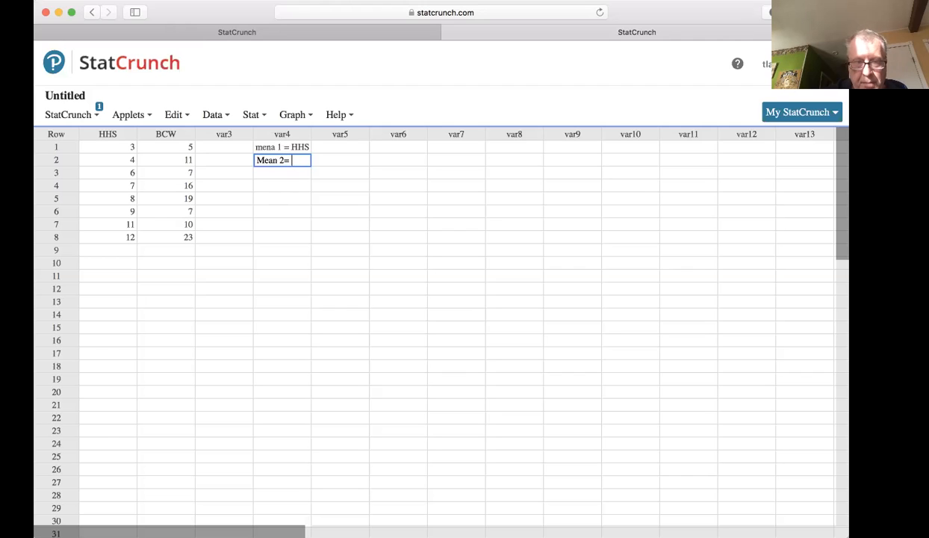
key("BackSpace")
type("BCW")
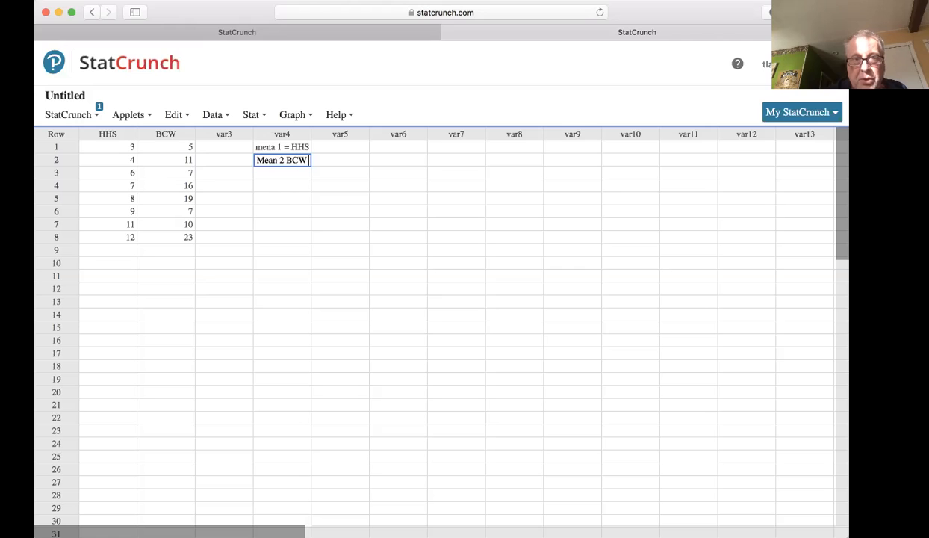
Replace the misspelled note in row 1 of the var4 column with "Mean 1 = HHS"
double_click(271, 147)
key("BackSpace")
type("M")
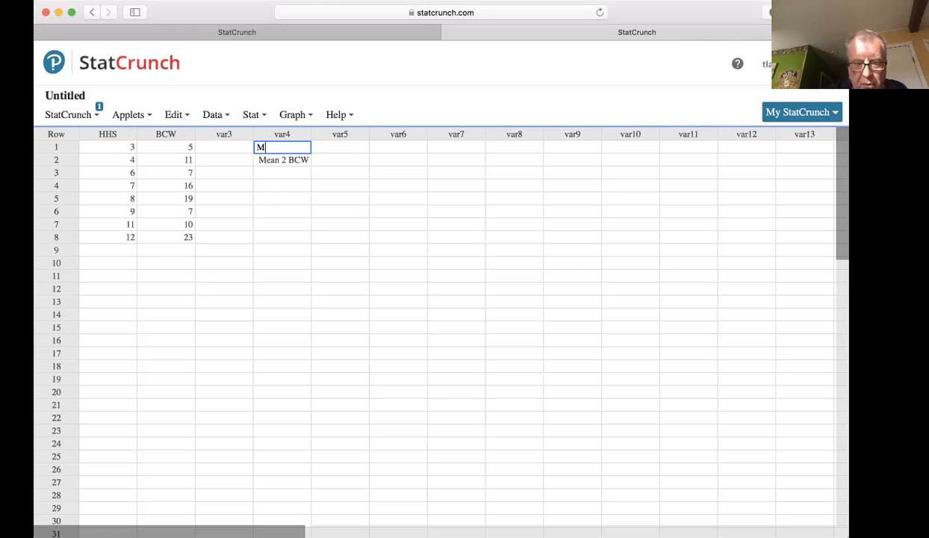
type("ean 1 = HHs")
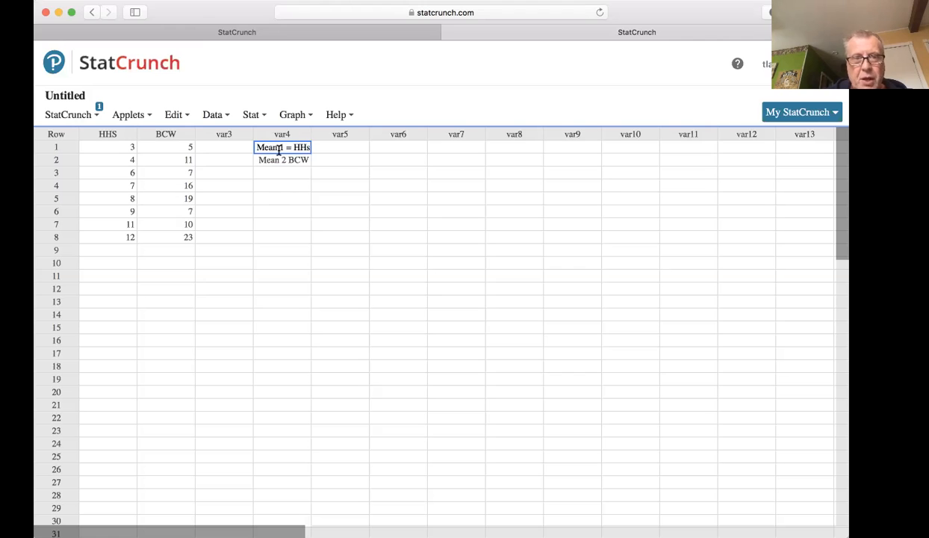
key("BackSpace")
type("S")
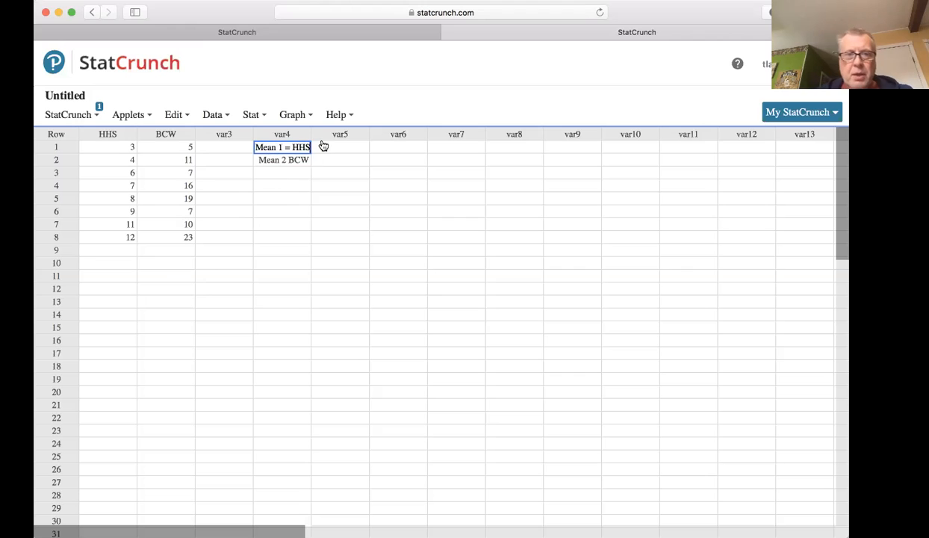
Enter the null hypothesis "Mean 1 - mean 2 = 0 HO" in row 4 of var4 and widen that column to fit it
left_click(281, 185)
type("Mean ")
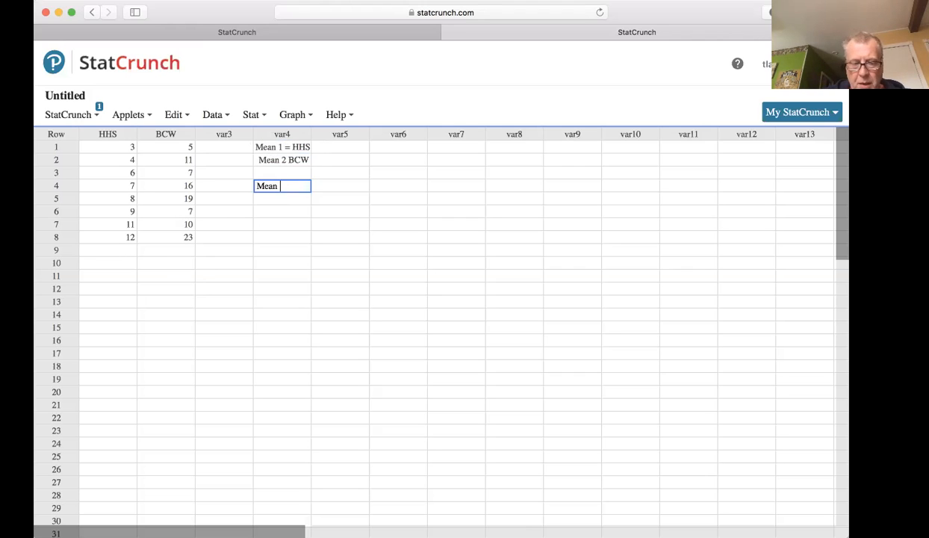
type("1 - me")
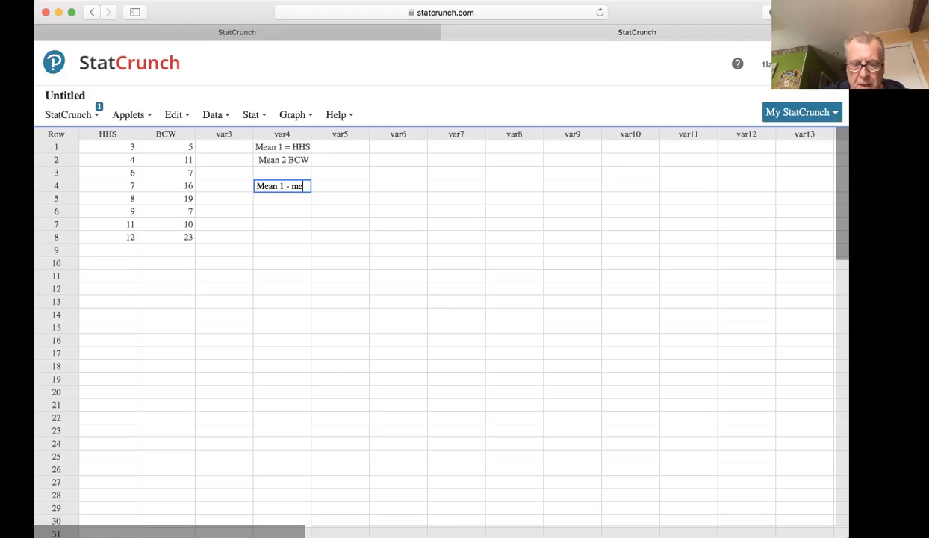
type("an 2 = 0")
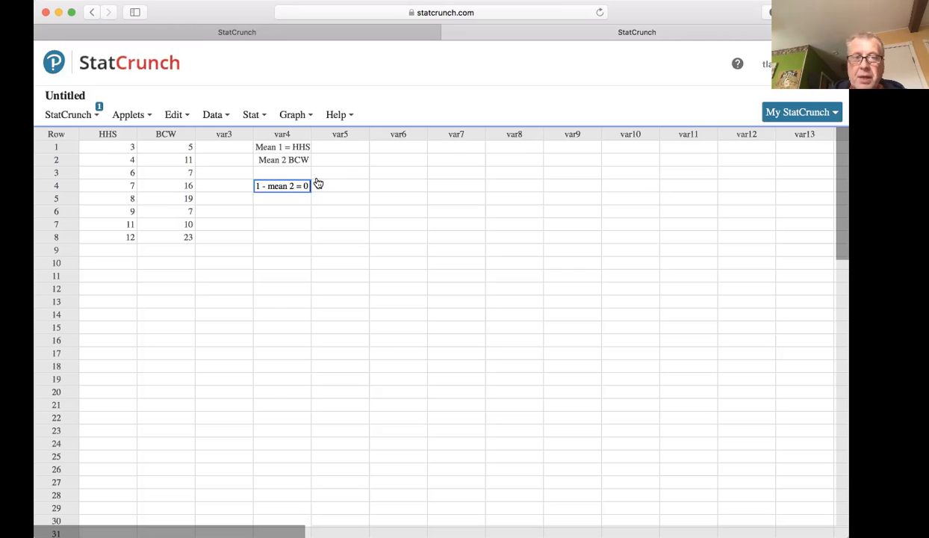
type(" HO")
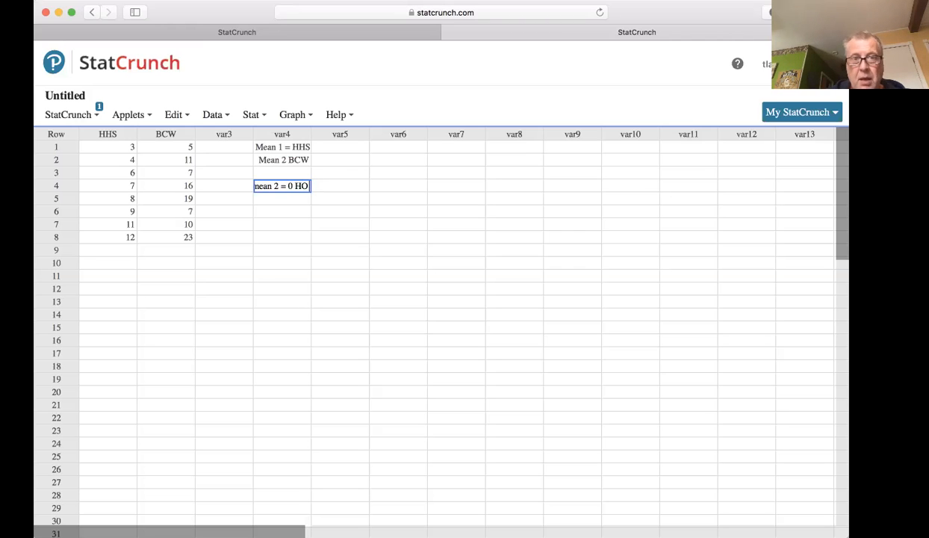
left_click(326, 211)
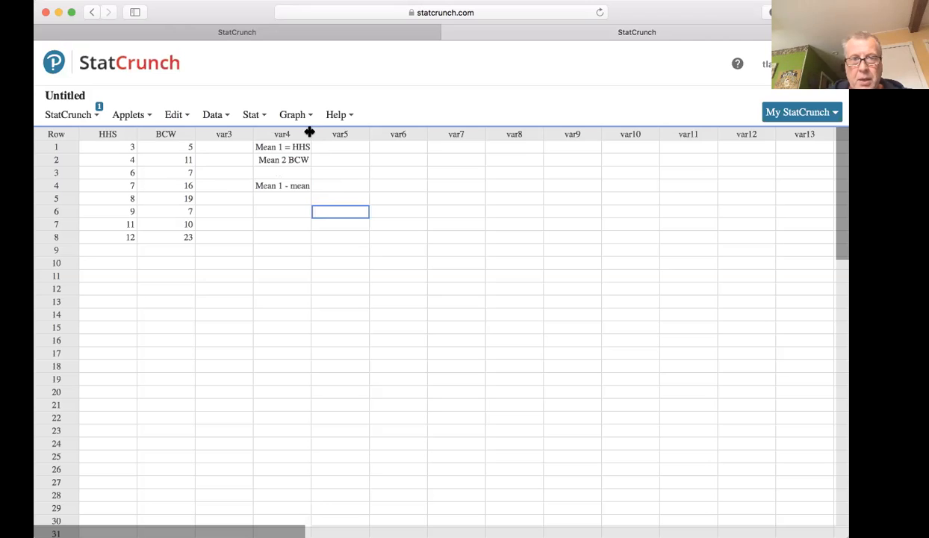
left_click_drag(313, 131, 357, 131)
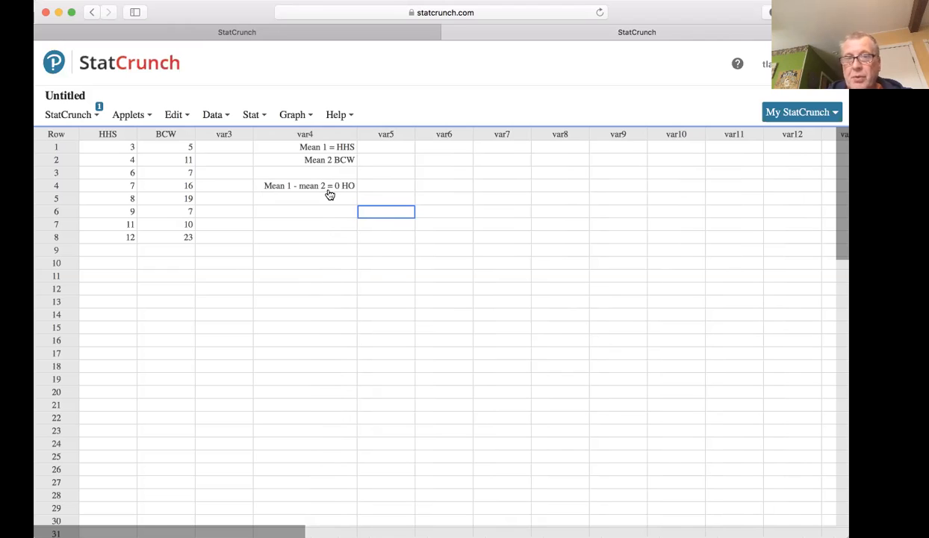
Append an asterisk to the null hypothesis note in row 4 of the var4 column
left_click(257, 188)
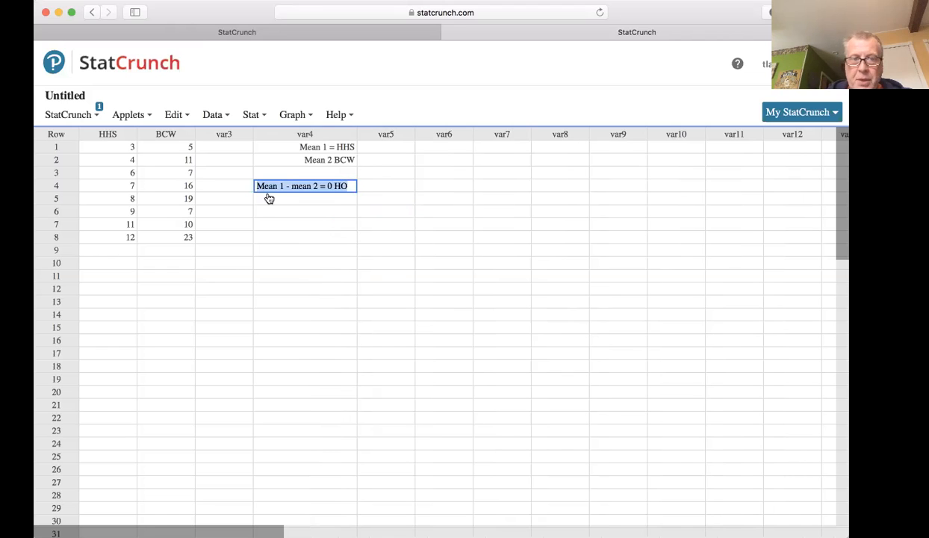
left_click(354, 186)
type("*")
Enter the note "test level = 0.05" in row 5 of the var4 column
left_click(297, 197)
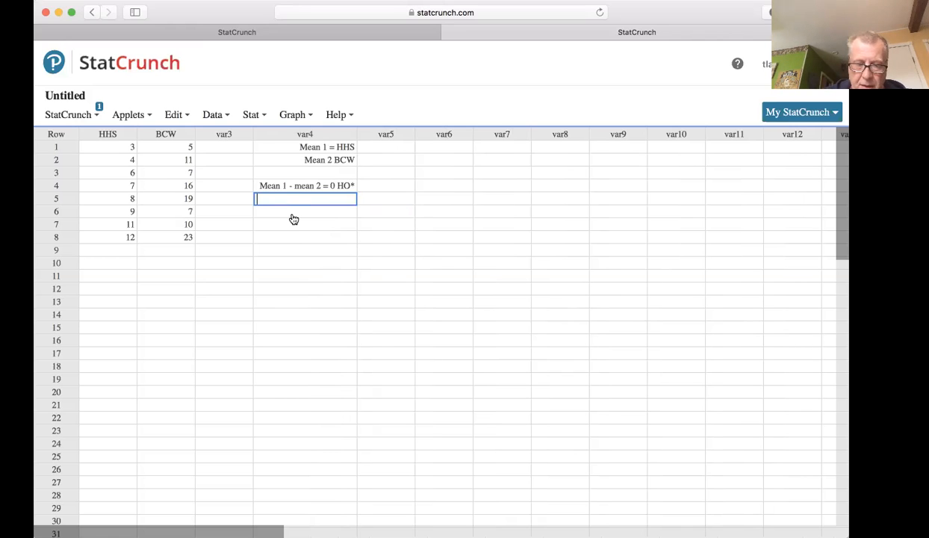
type("test lev")
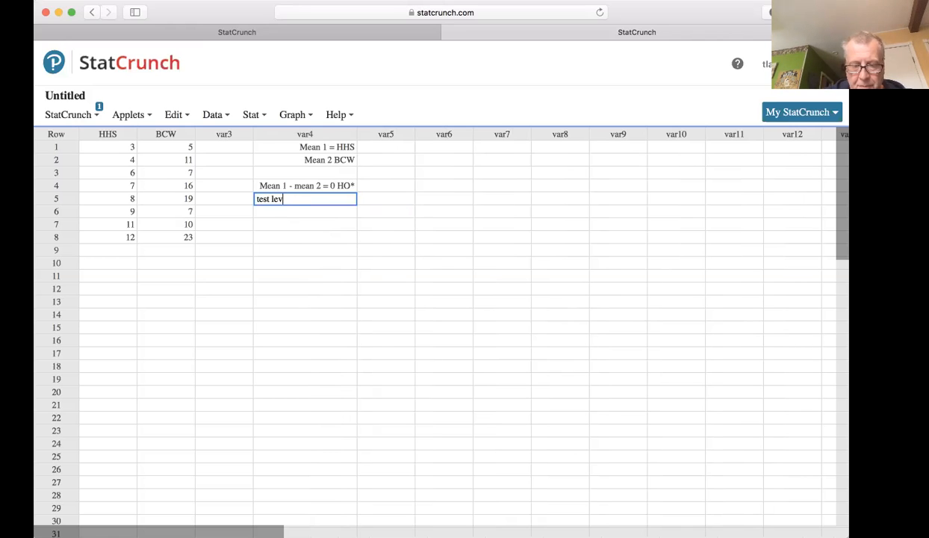
type("el = 0.05")
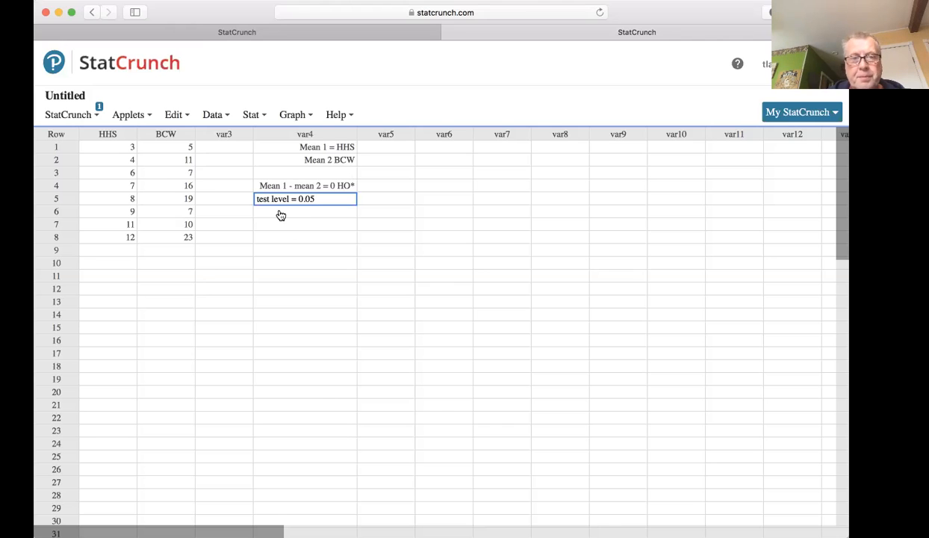
key("Return")
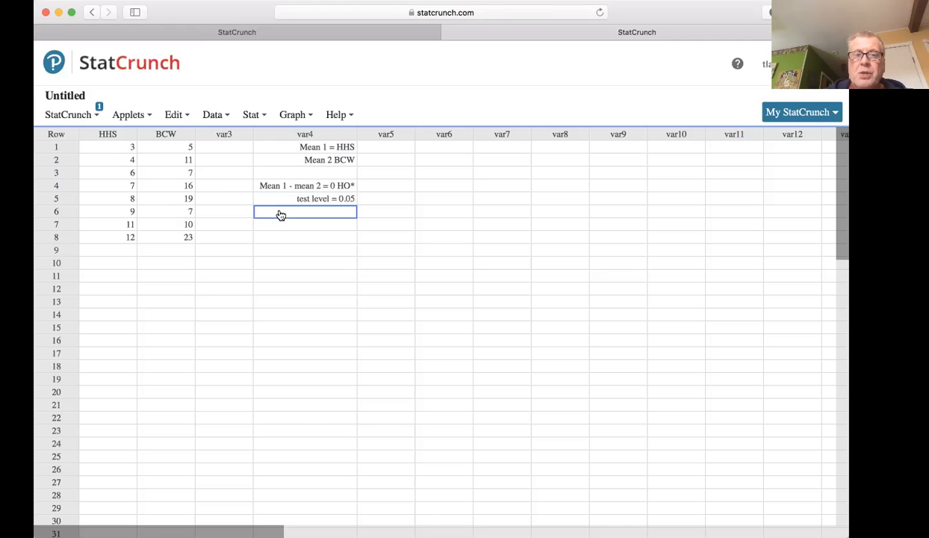
Run a two-sample T hypothesis test with data, using HHS as sample 1, BCW as sample 2 and pooled variances
left_click(253, 116)
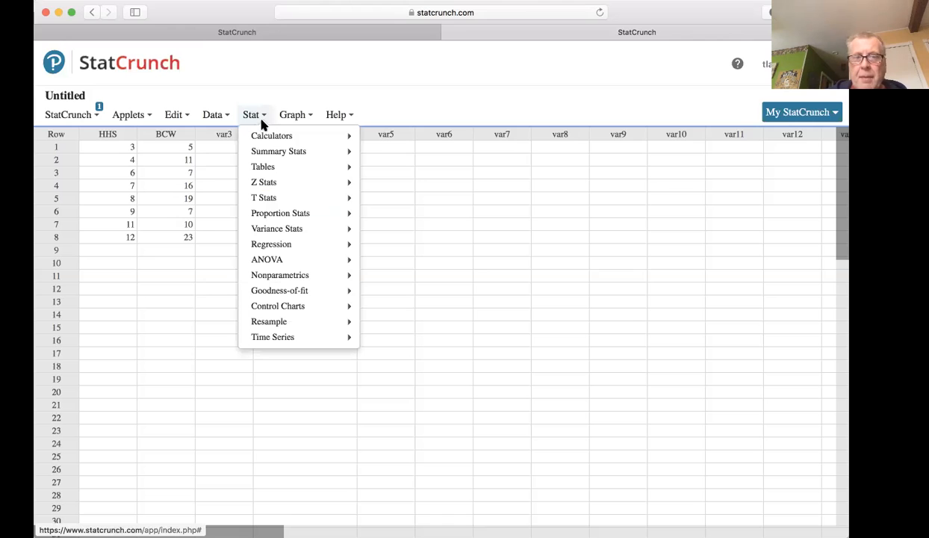
mouse_move(276, 199)
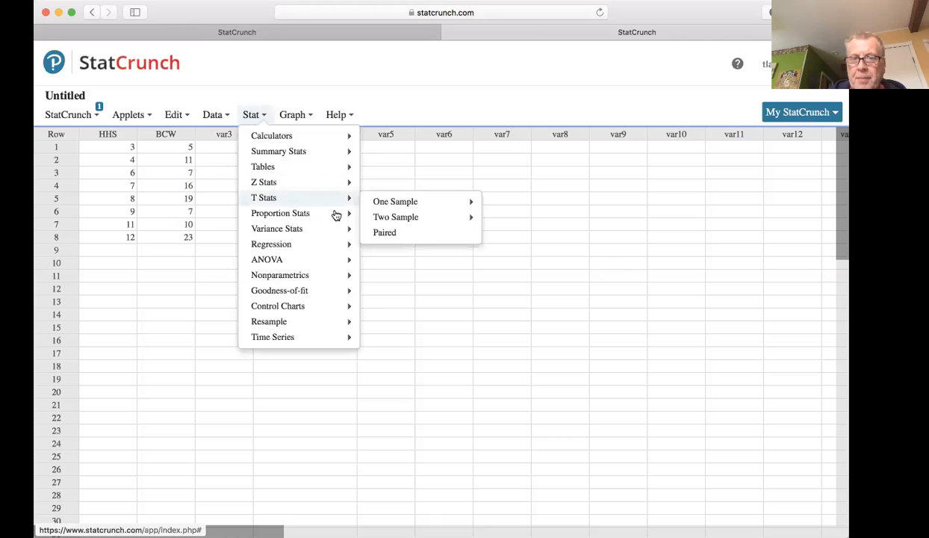
mouse_move(336, 214)
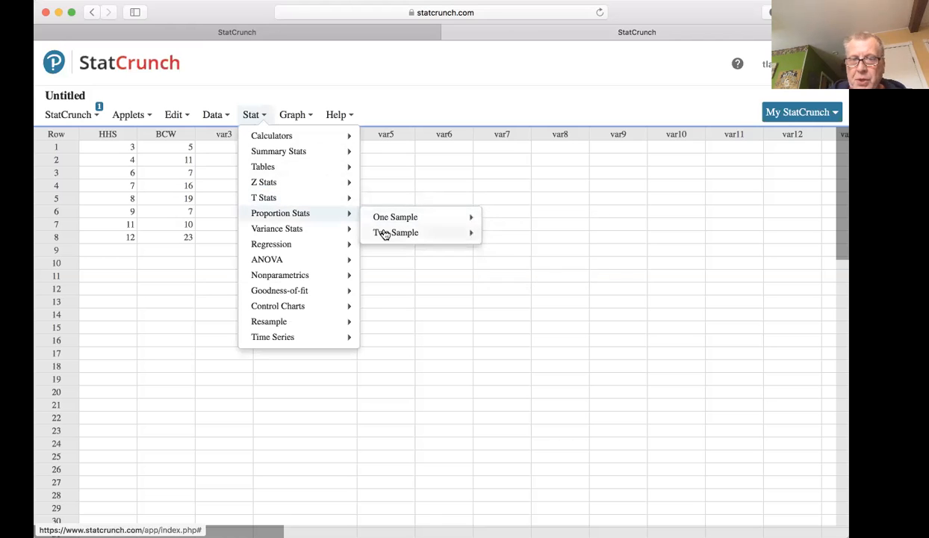
mouse_move(351, 198)
mouse_move(395, 219)
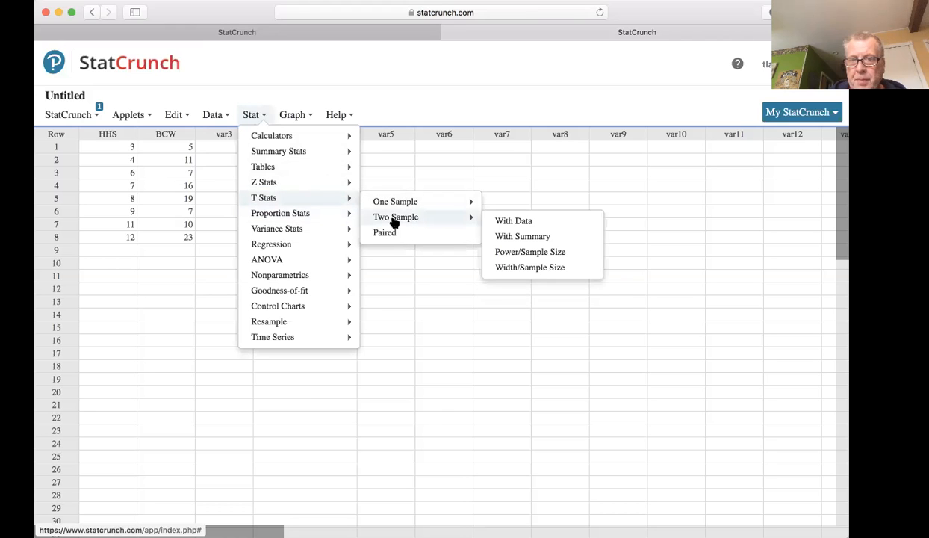
left_click(516, 223)
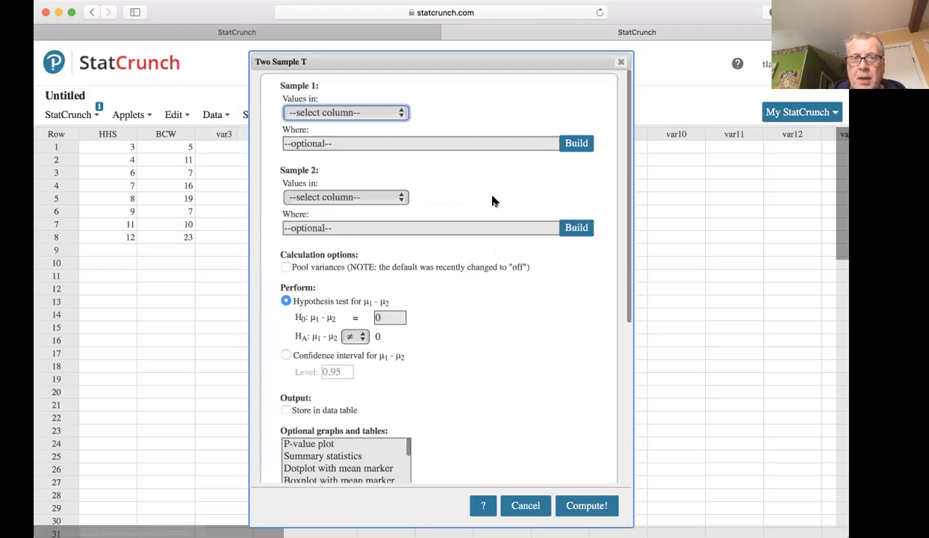
left_click(398, 113)
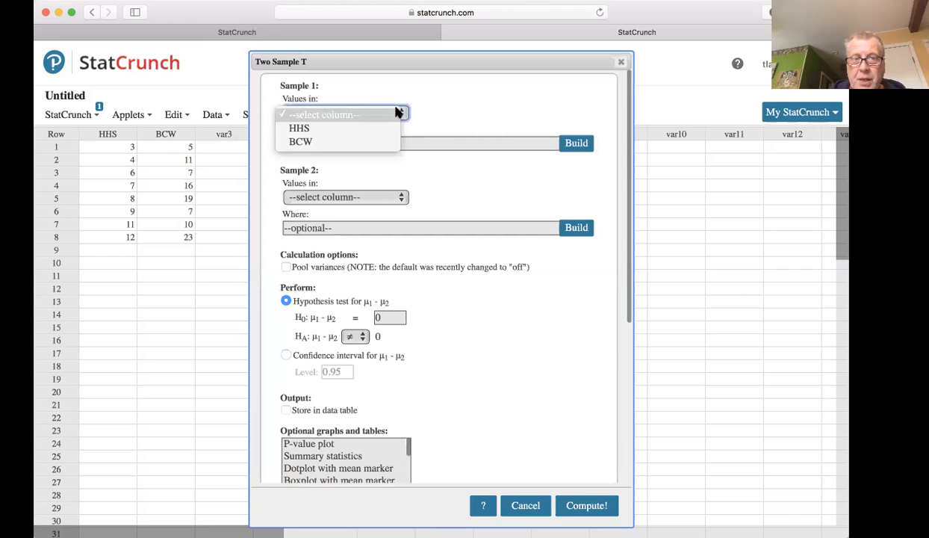
left_click(360, 128)
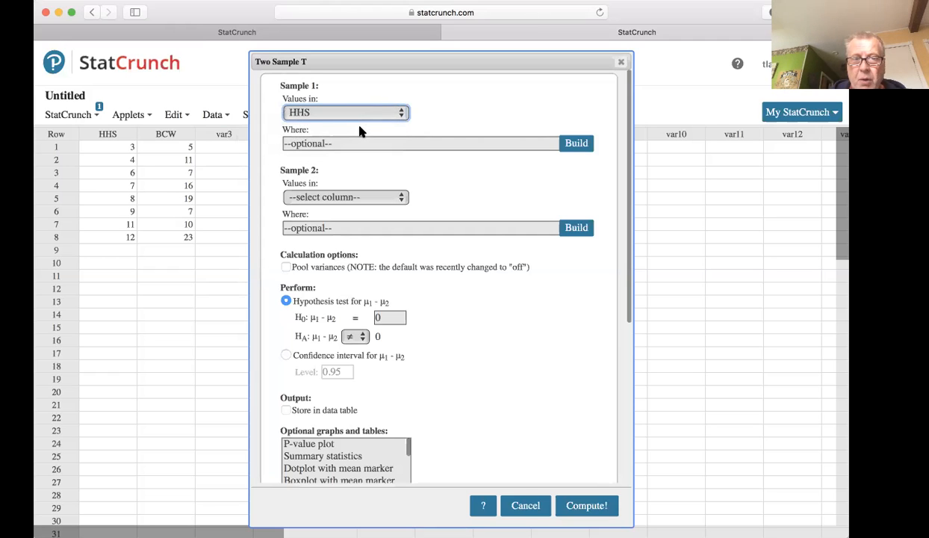
left_click(398, 197)
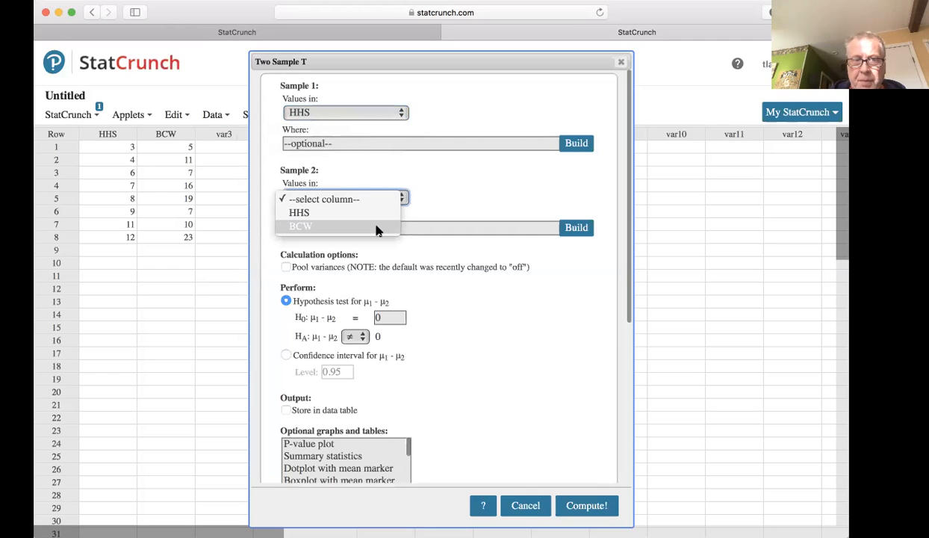
left_click(389, 225)
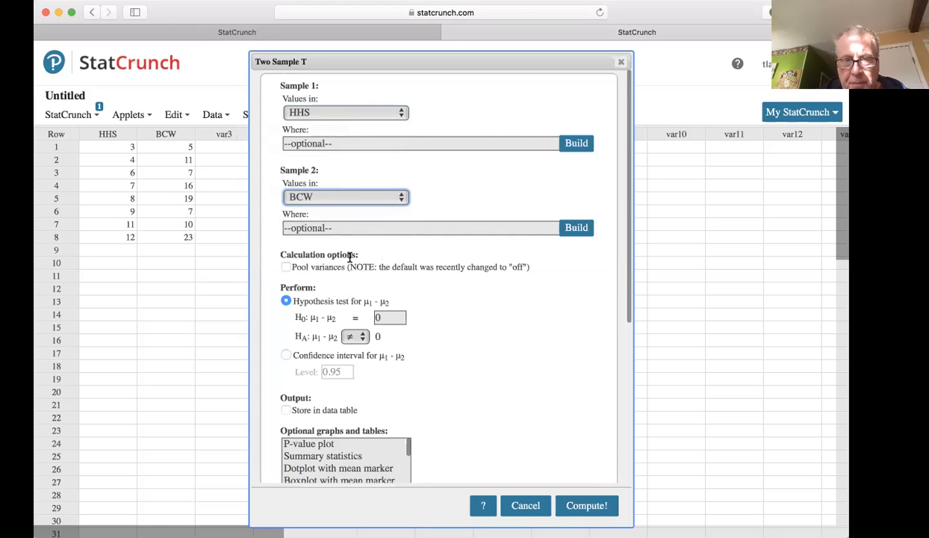
left_click(285, 268)
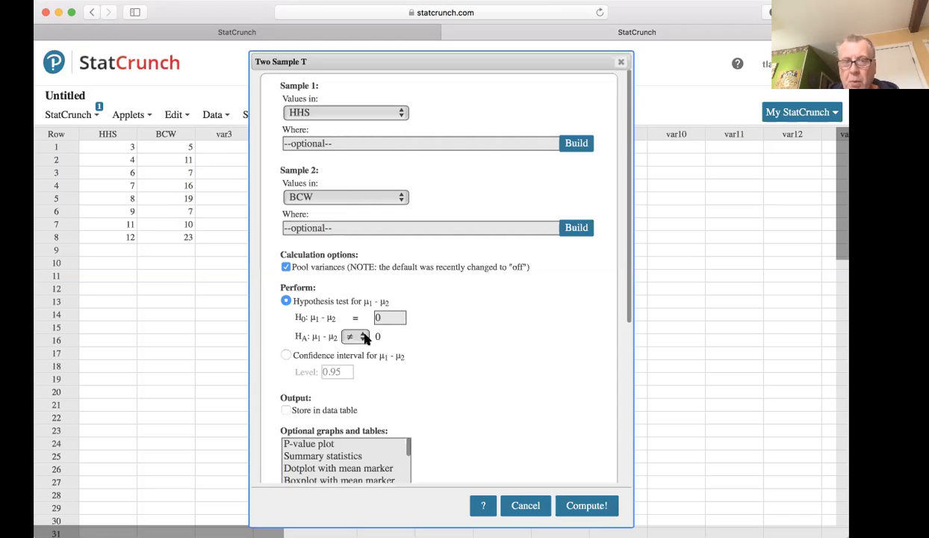
left_click(587, 505)
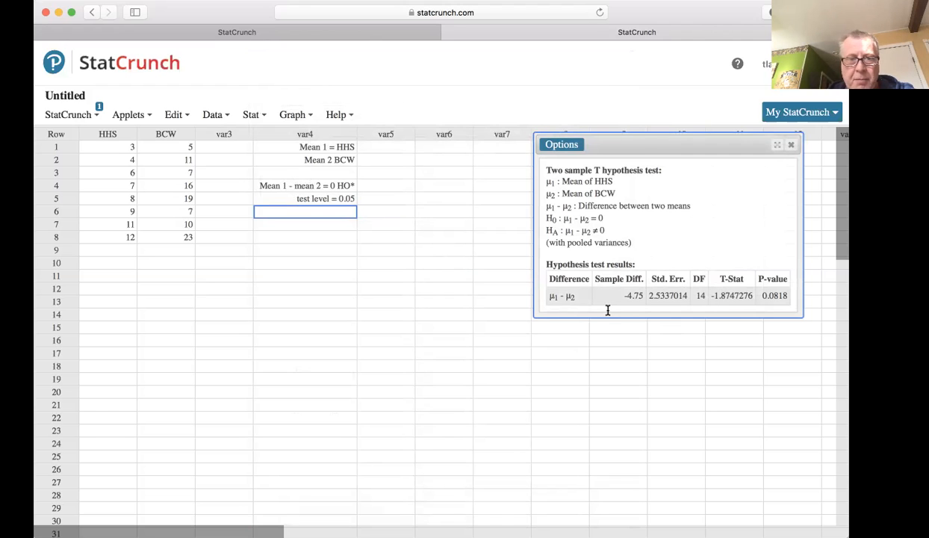
Enter the test statistic note "t = -1.87" in row 6 of the var4 column
left_click(317, 210)
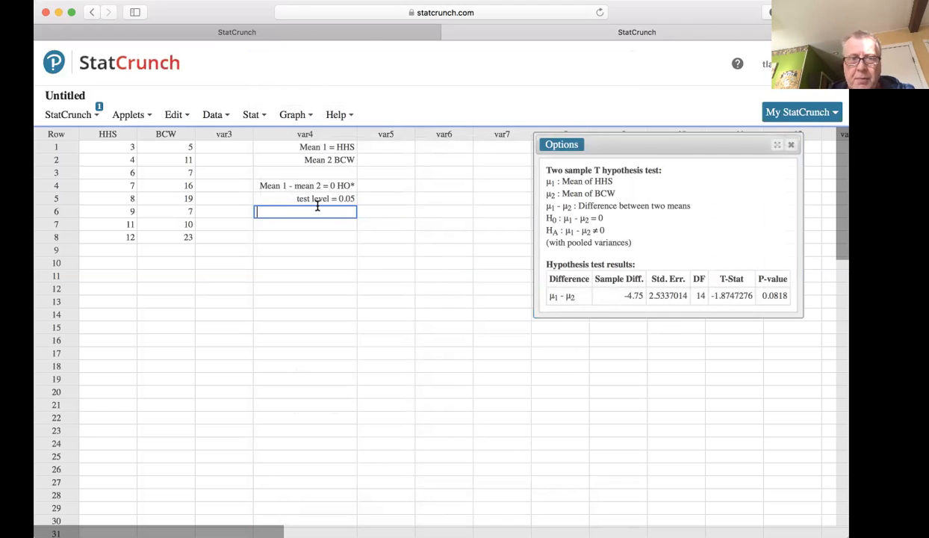
type("t =")
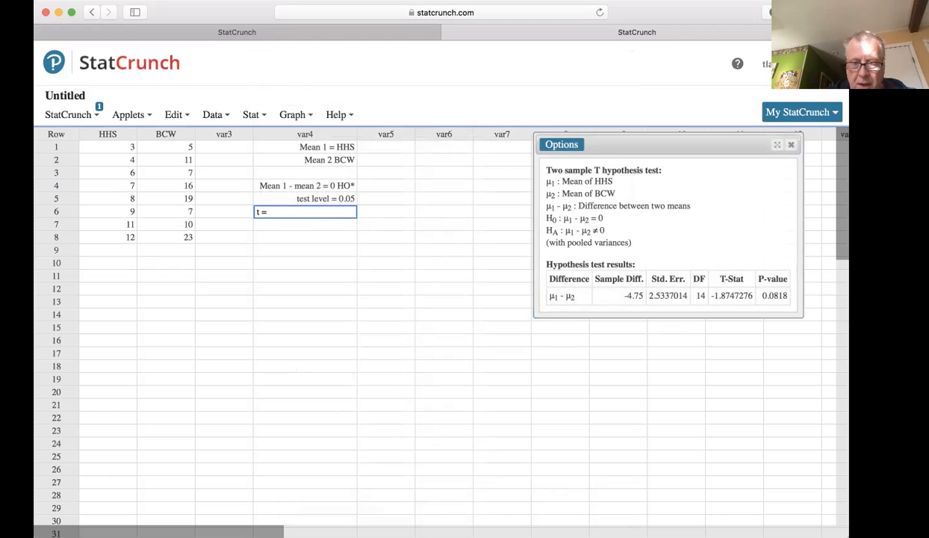
type(" -1")
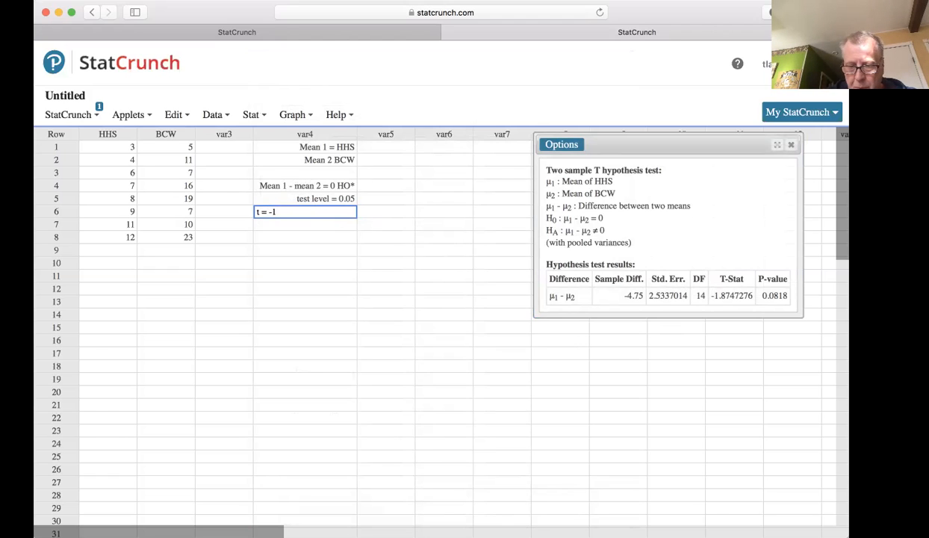
type(".87")
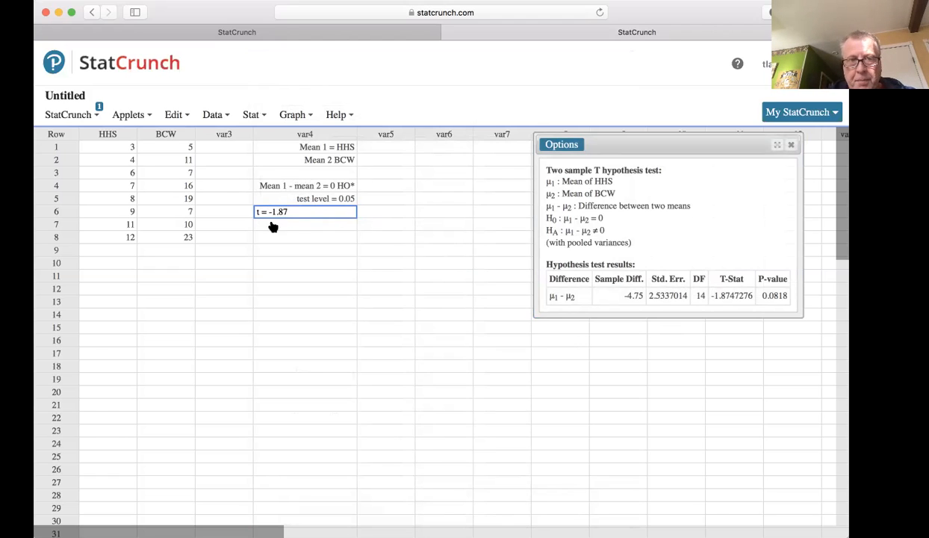
key("Return")
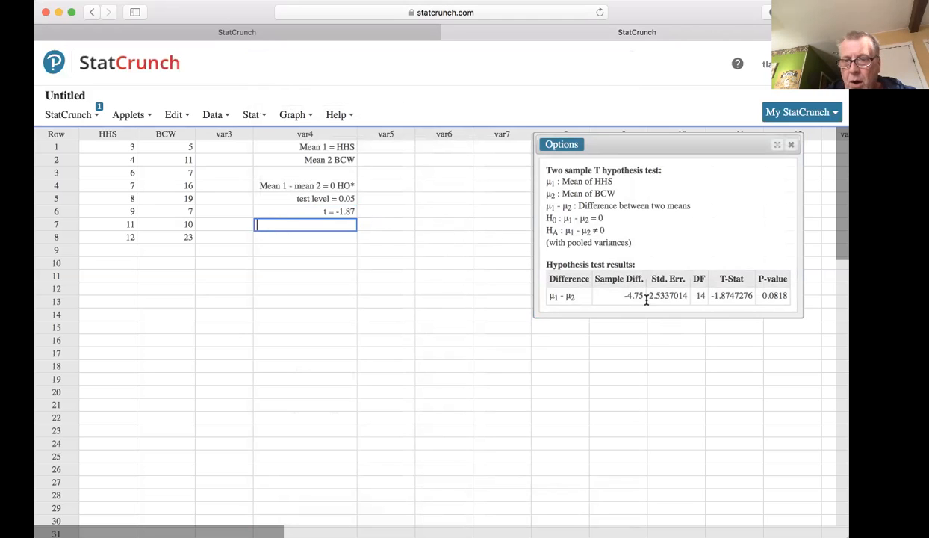
Enter the note "pvalue = 0.0818" in row 7 of the var4 column
type("pval")
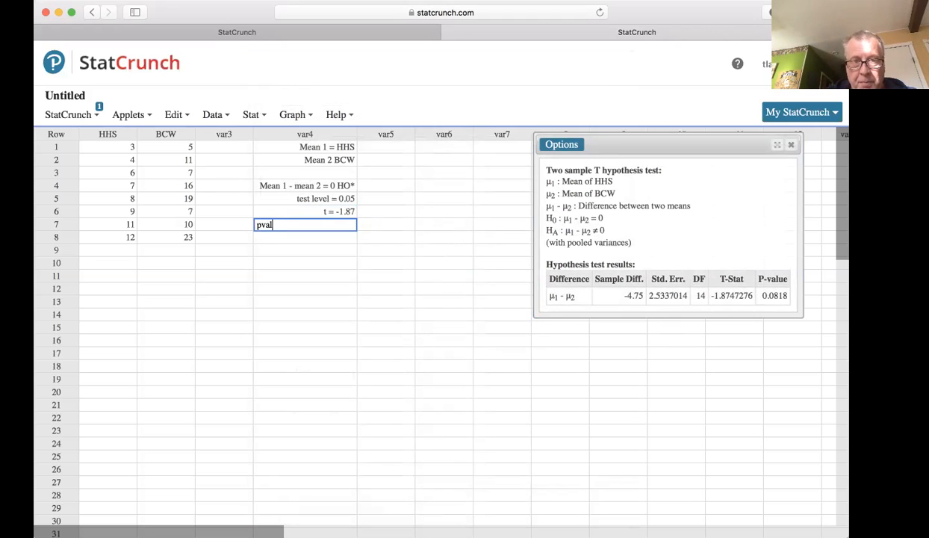
type("ue =")
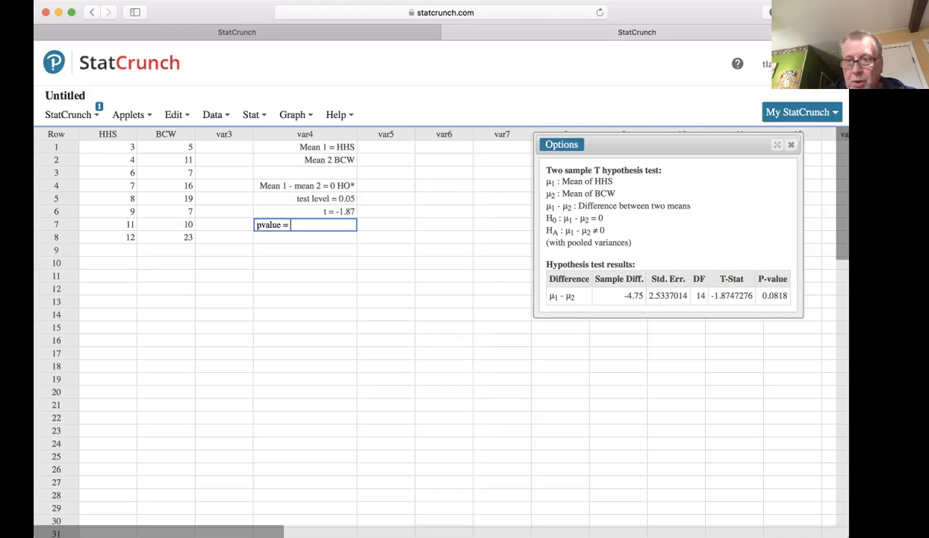
type(" 0.0818")
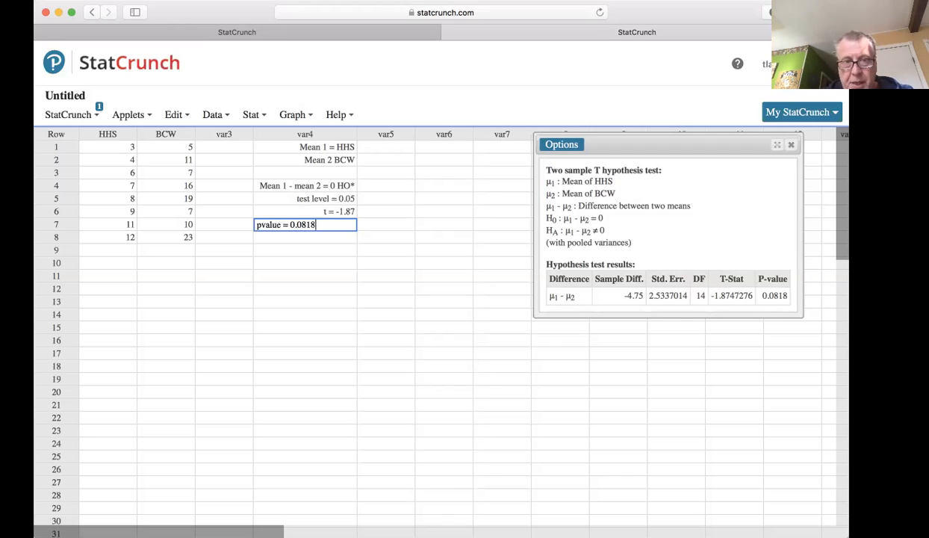
Enter the decision note "0.0818>0.05 fial to reject H0" in row 8 of the var4 column
left_click(326, 239)
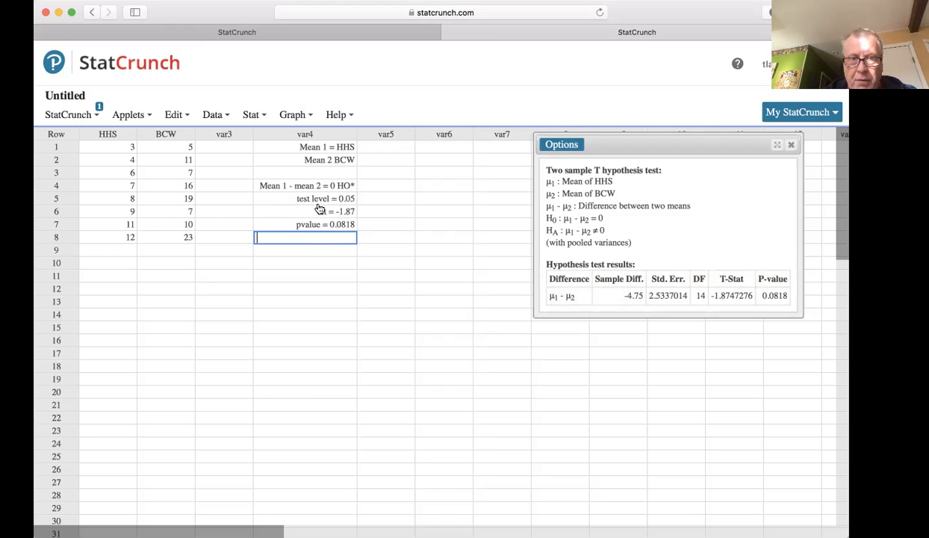
type("0")
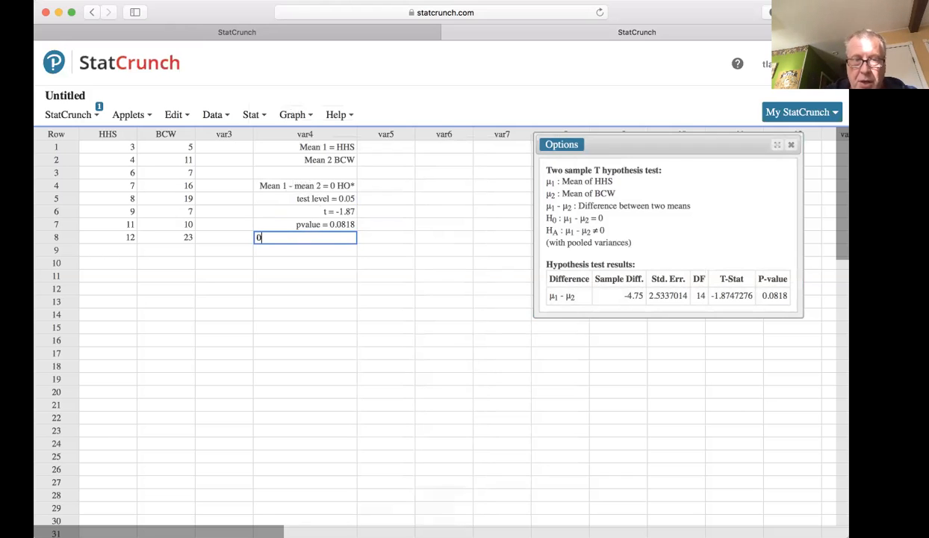
type(".0818")
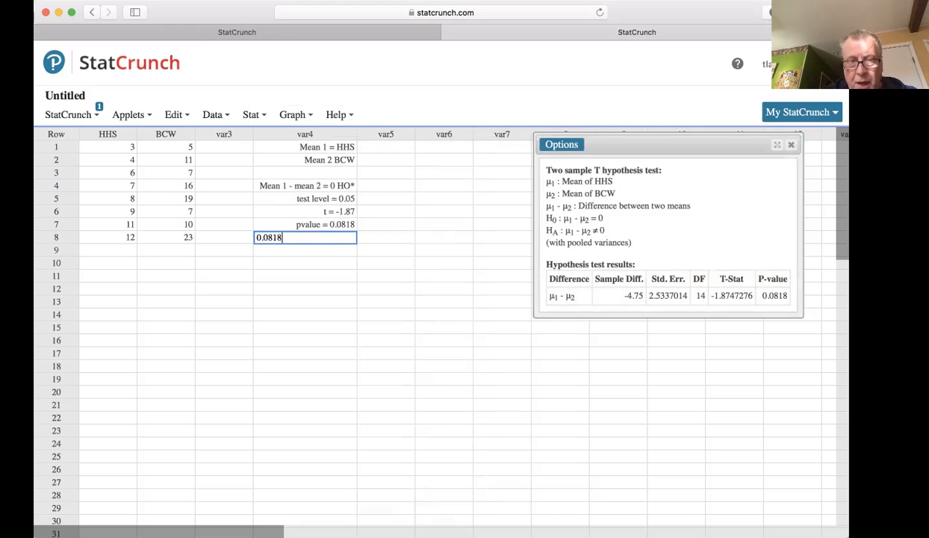
type(">")
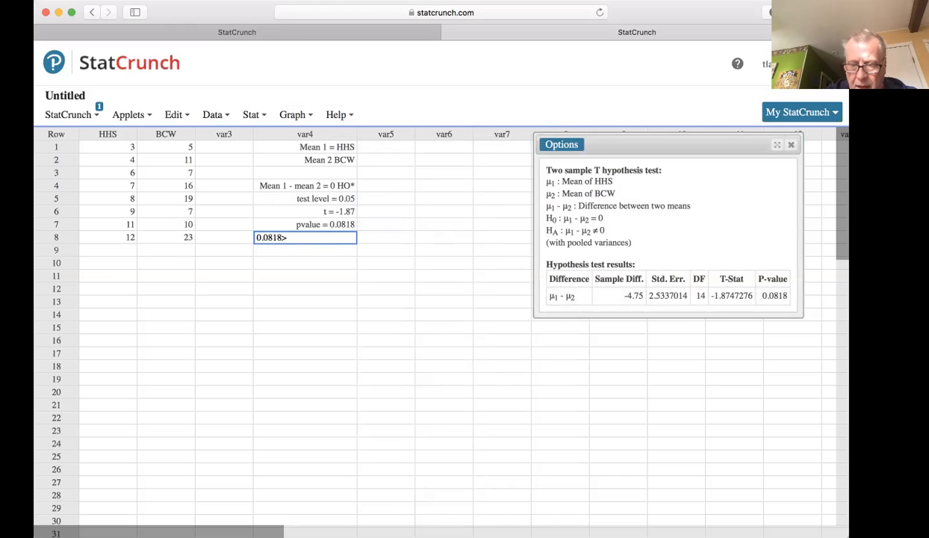
type("0.05 fia")
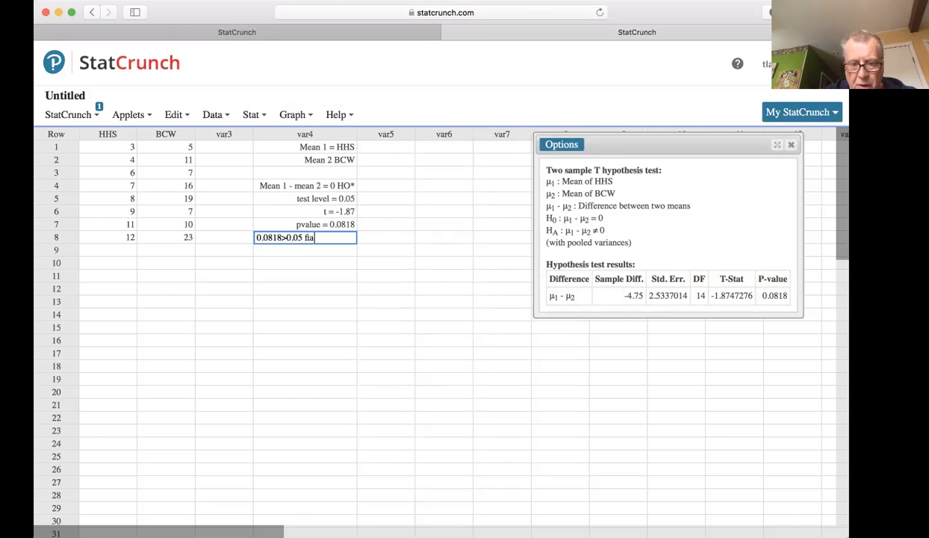
type("l to rejecth")
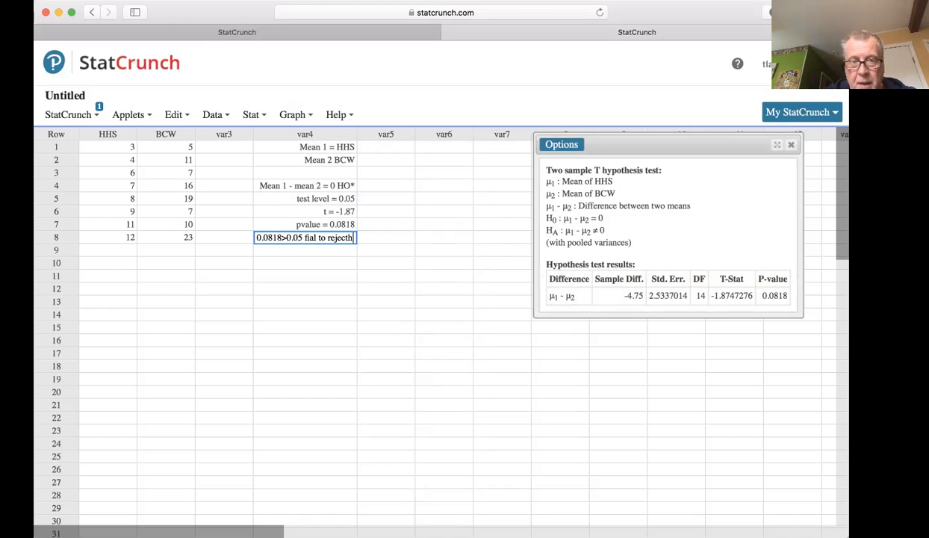
key("BackSpace")
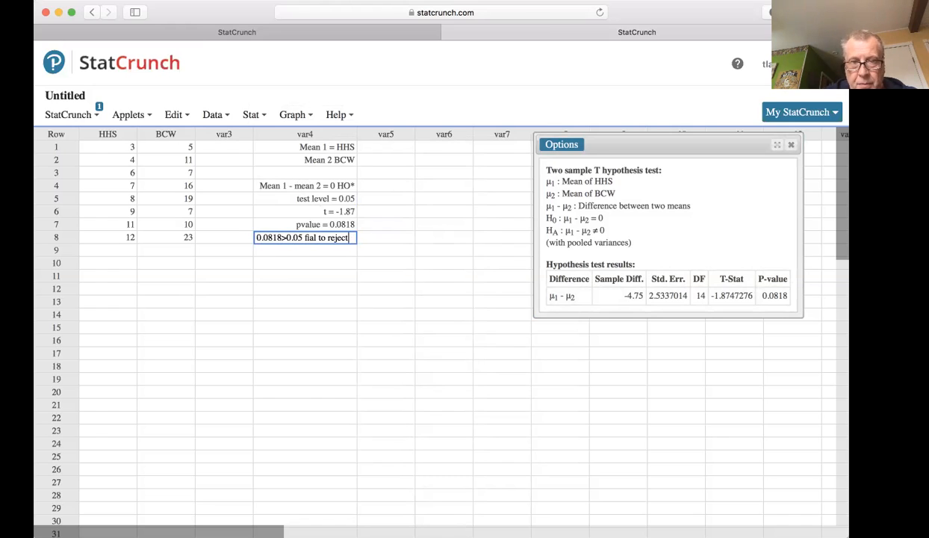
type("H0")
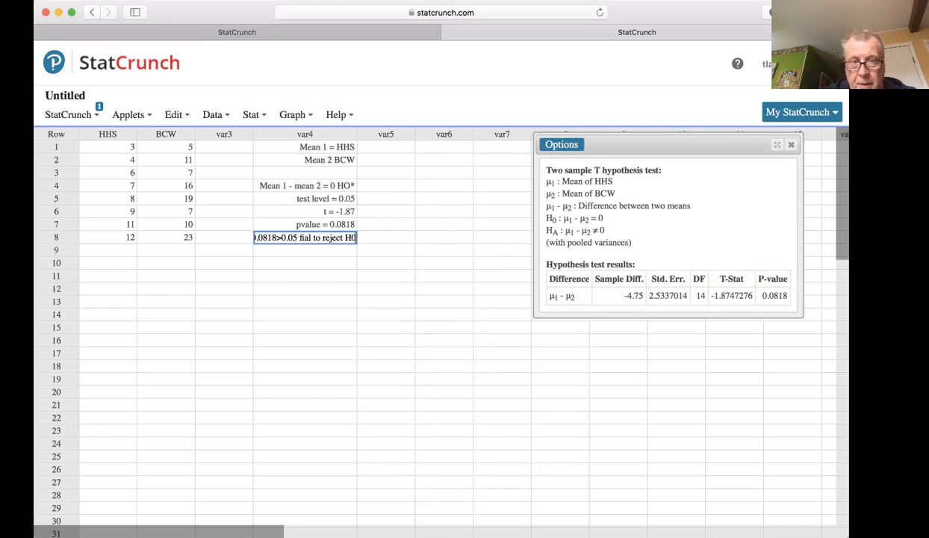
key("Return")
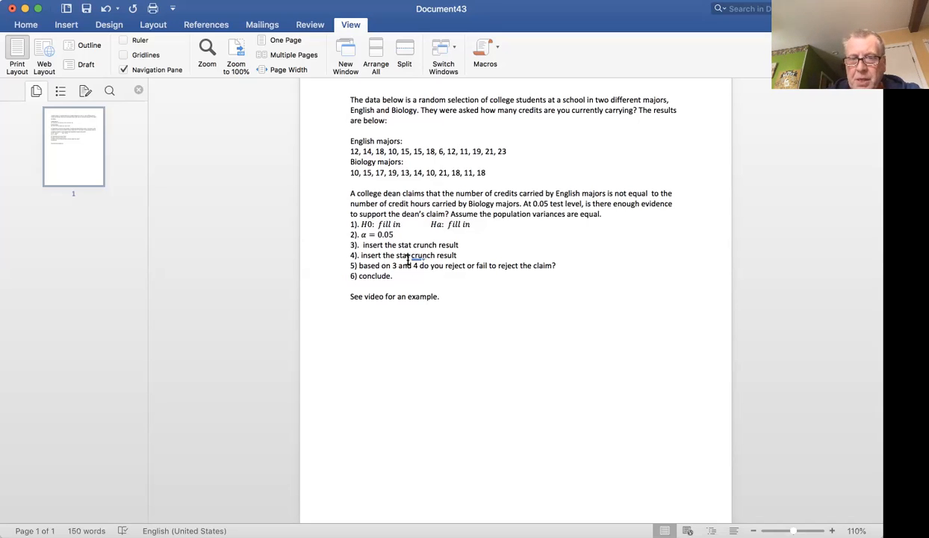
In the Word assignment document, replace the words "the claim" at the end of item 5 with "H0"
left_click(550, 266)
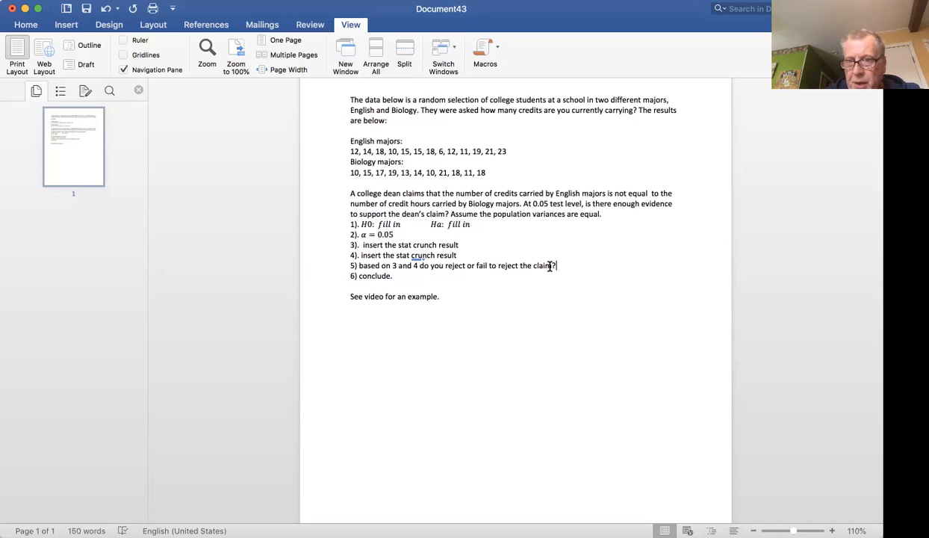
key("BackSpace")
key("BackSpace")
key("BackSpace")
key("BackSpace")
key("BackSpace")
key("BackSpace")
key("BackSpace")
key("BackSpace")
key("BackSpace")
key("BackSpace")
key("BackSpace")
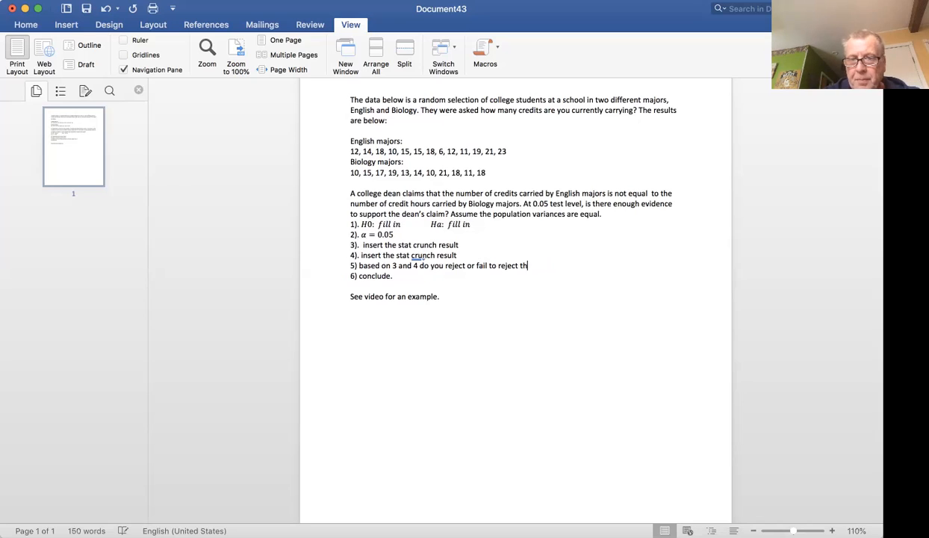
type("H0?")
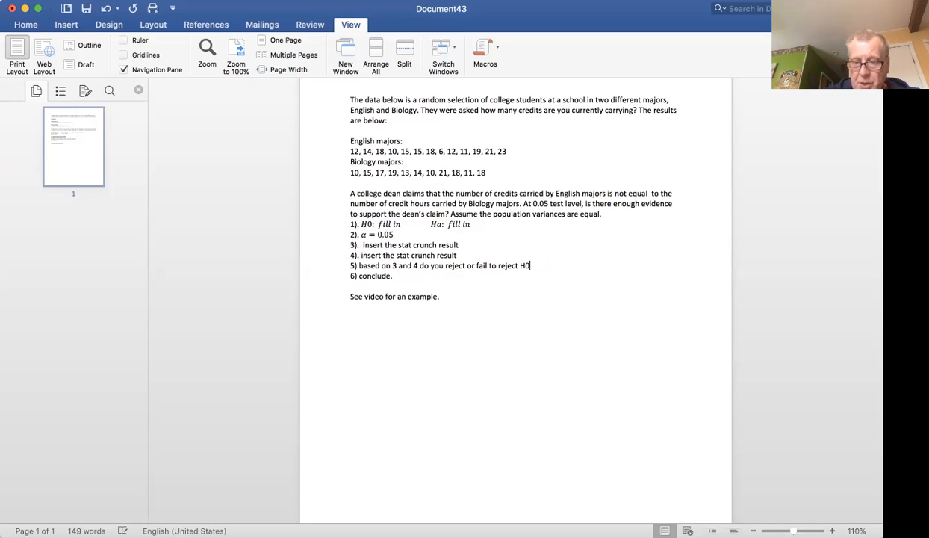